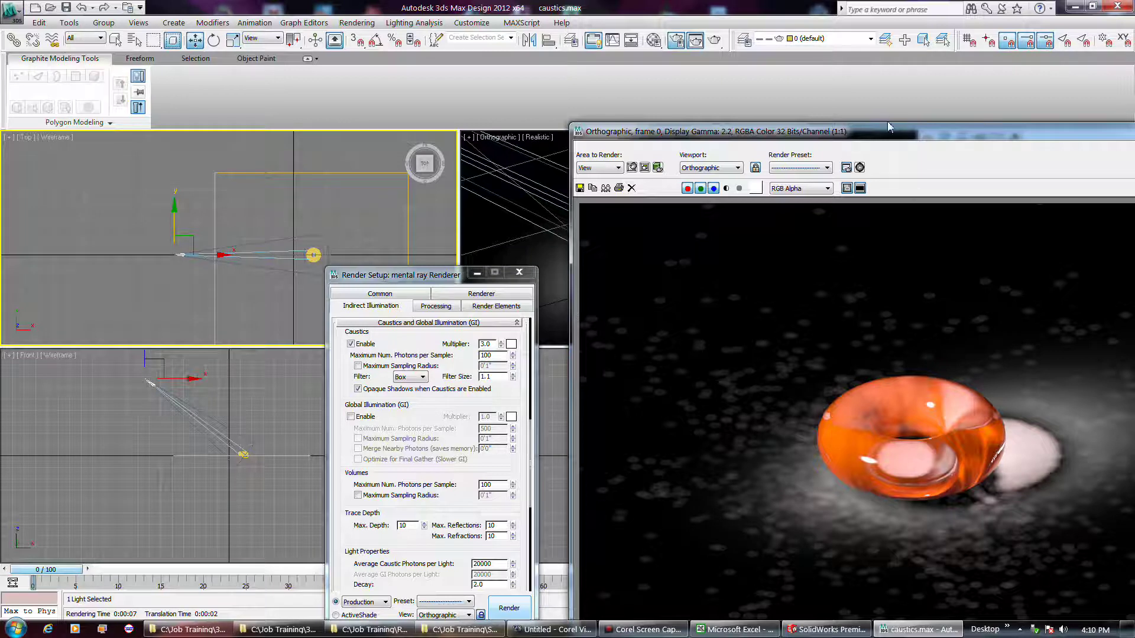
# Save the render as JPEG '2.jpg' at quality 75, then close the rendered frame window.
pyautogui.moveTo(886, 136); pyautogui.dragTo(818, 103)
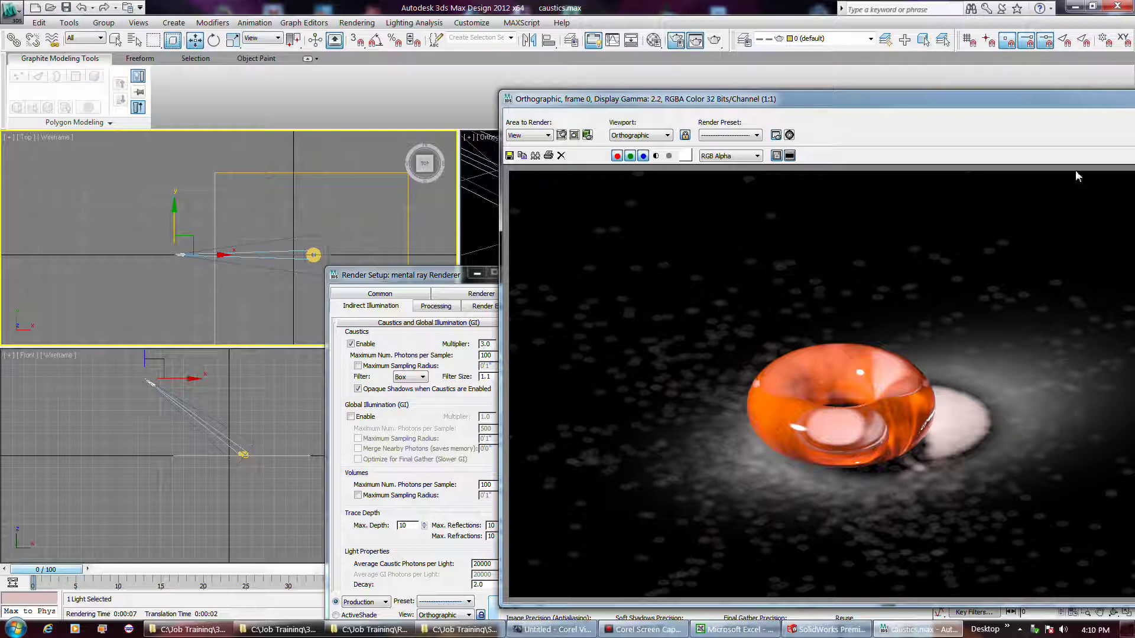
pyautogui.click(509, 155)
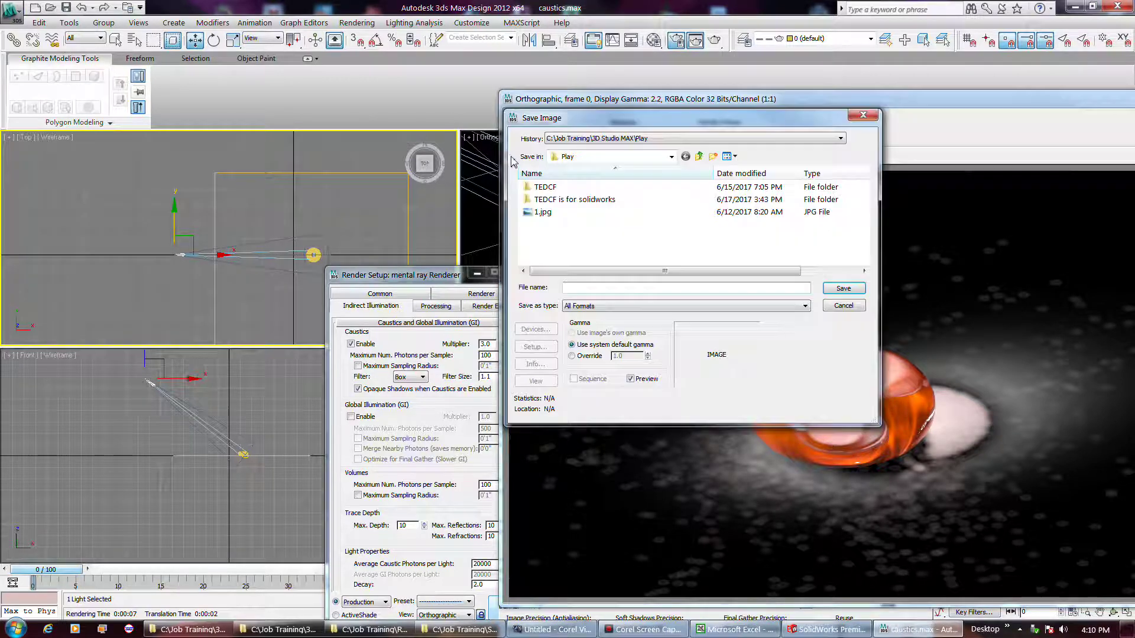
pyautogui.click(718, 304)
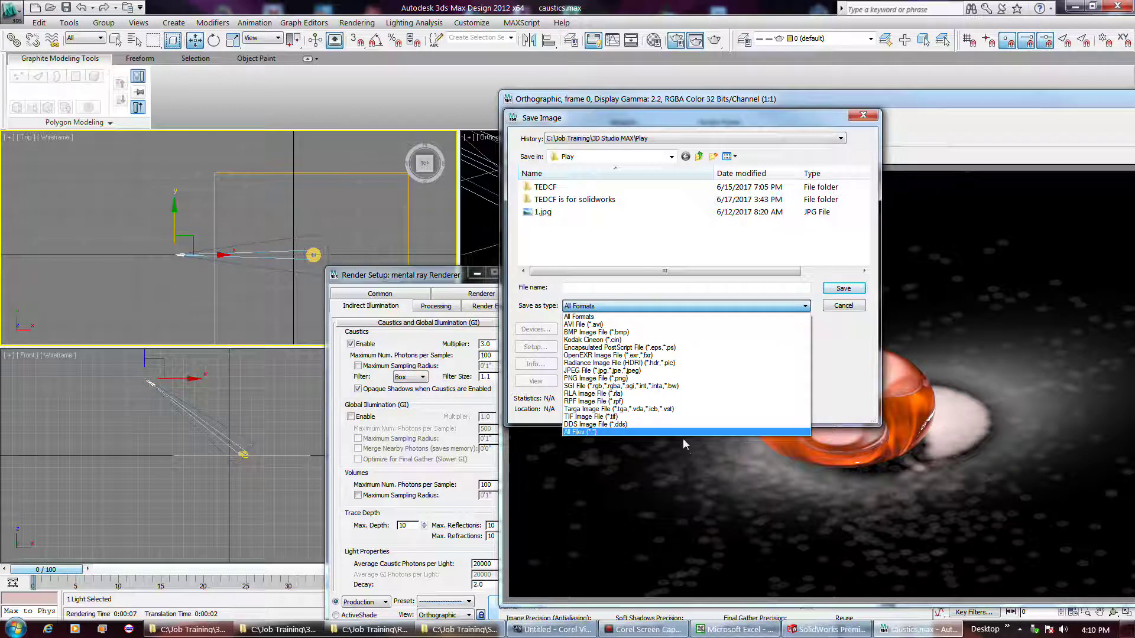
pyautogui.click(674, 371)
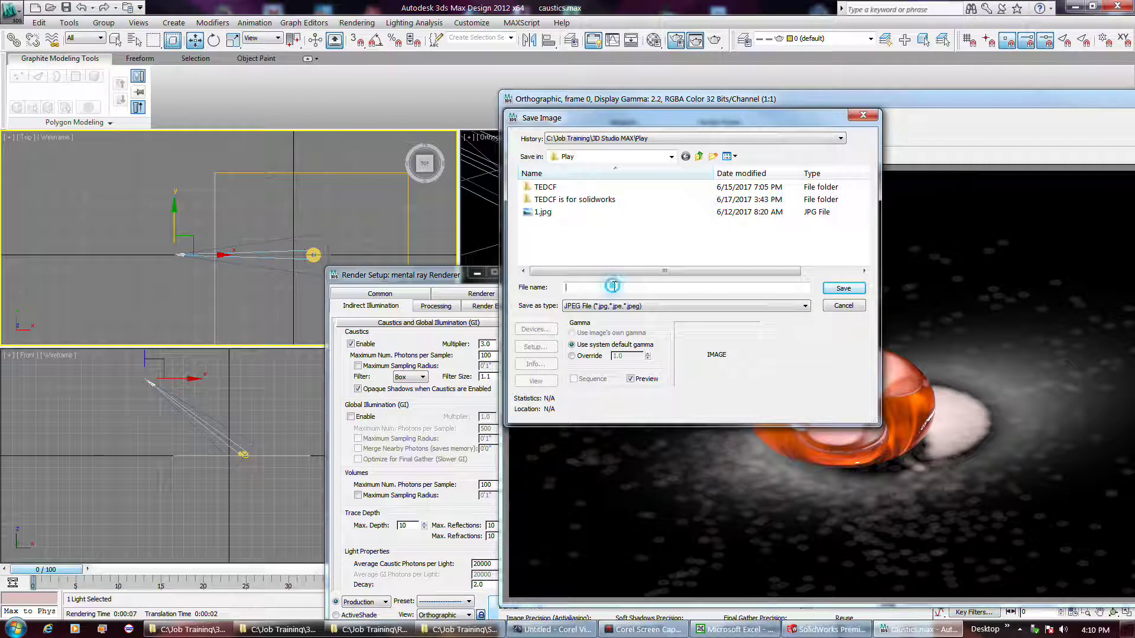
pyautogui.click(614, 287)
pyautogui.write('1')
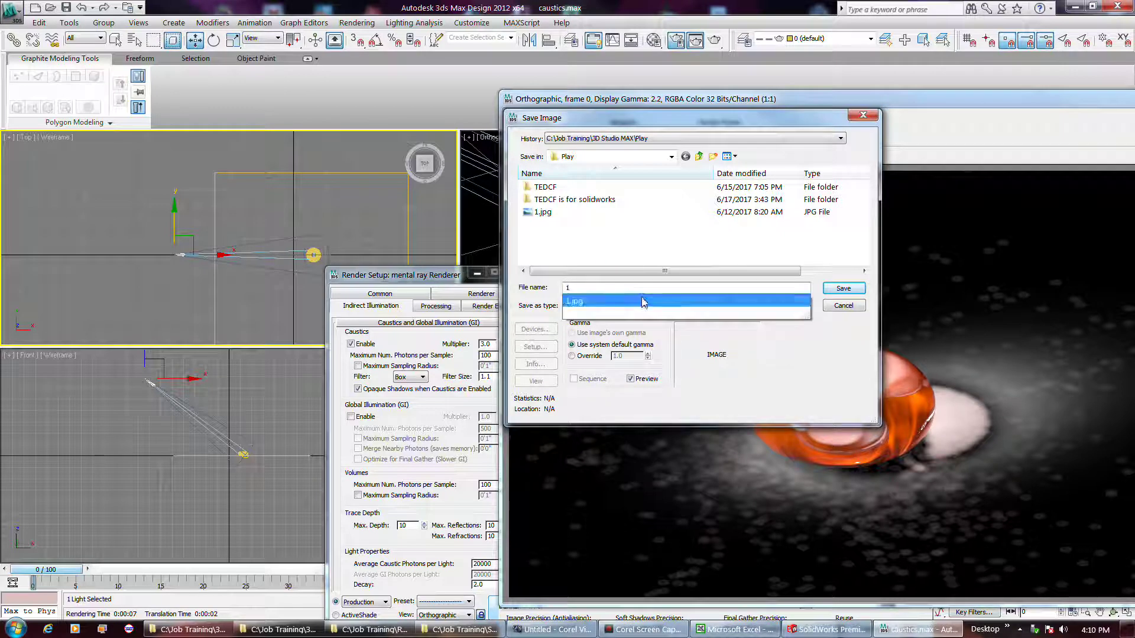
pyautogui.press('BackSpace')
pyautogui.write('2')
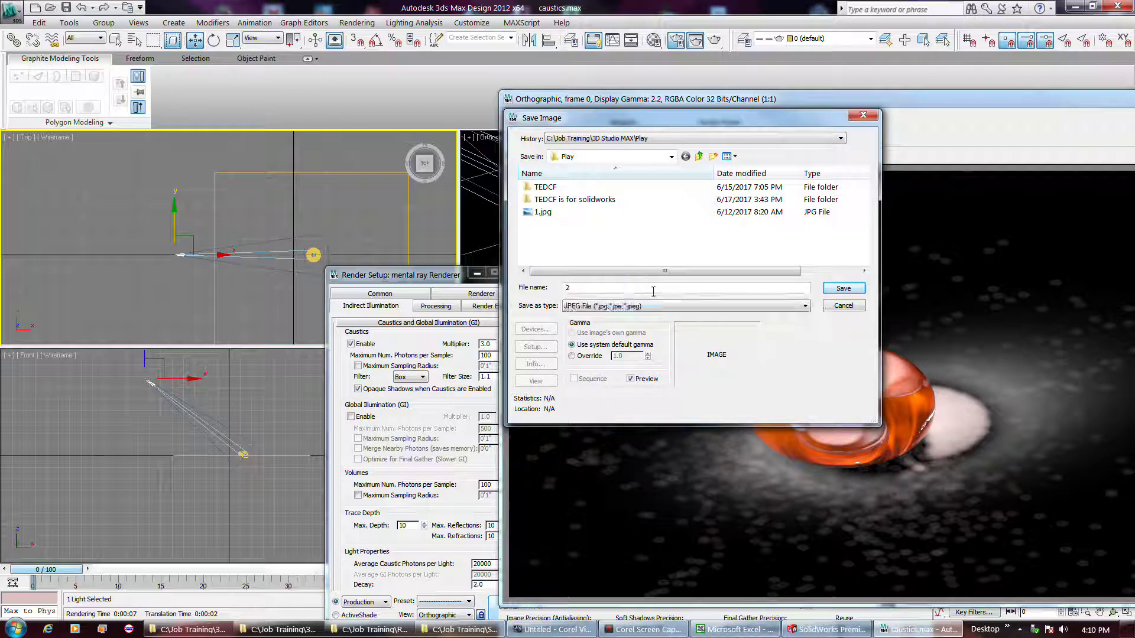
pyautogui.click(843, 289)
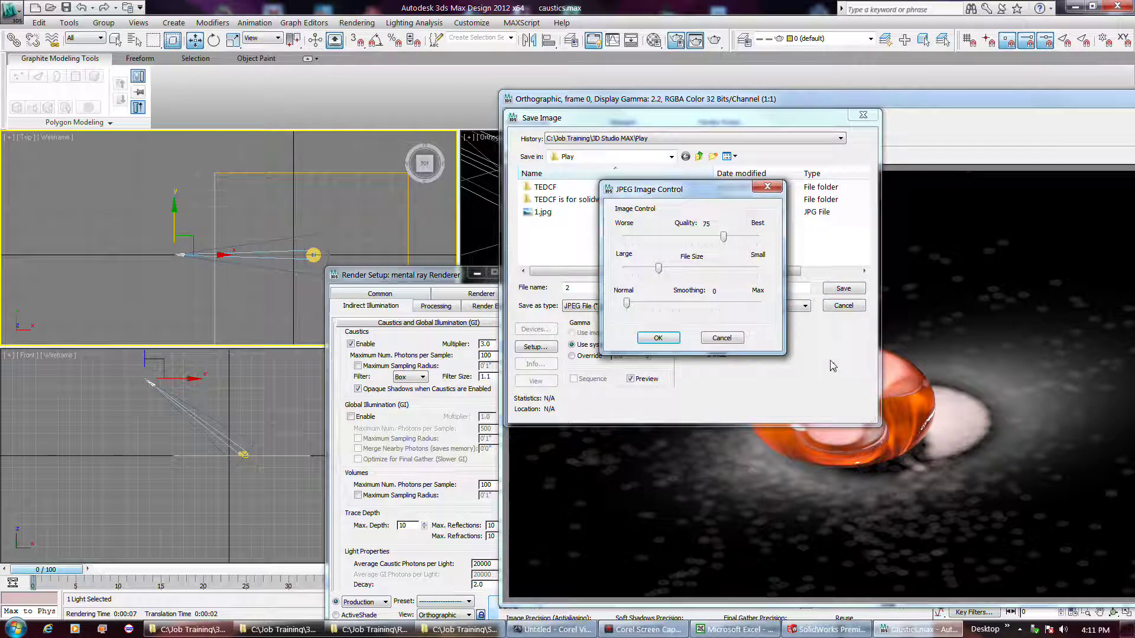
pyautogui.click(658, 338)
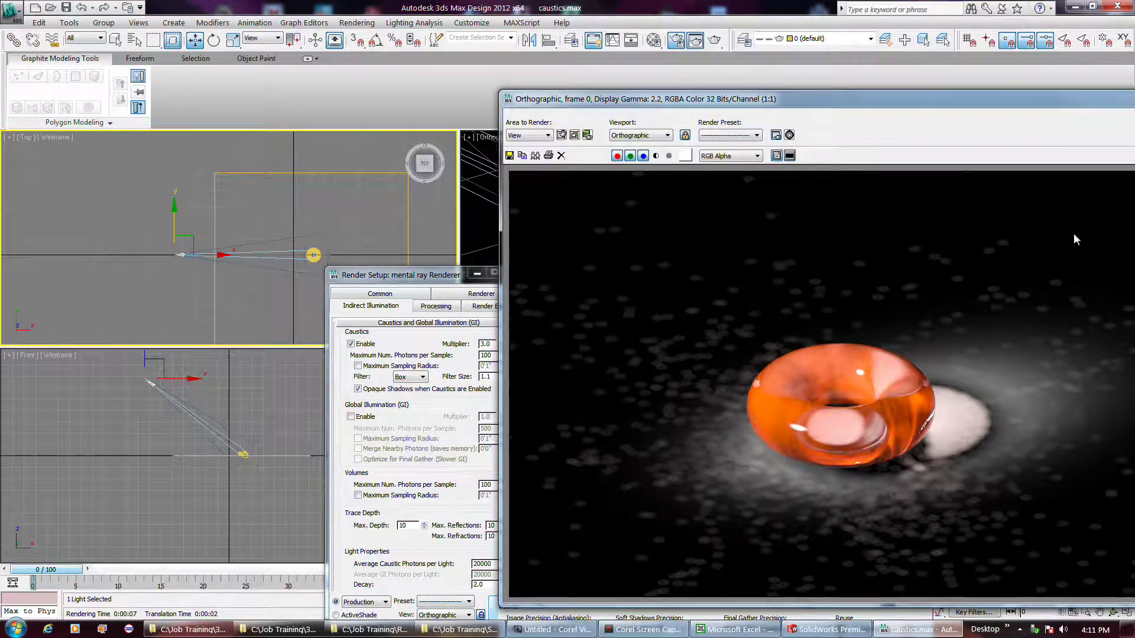
pyautogui.click(414, 427)
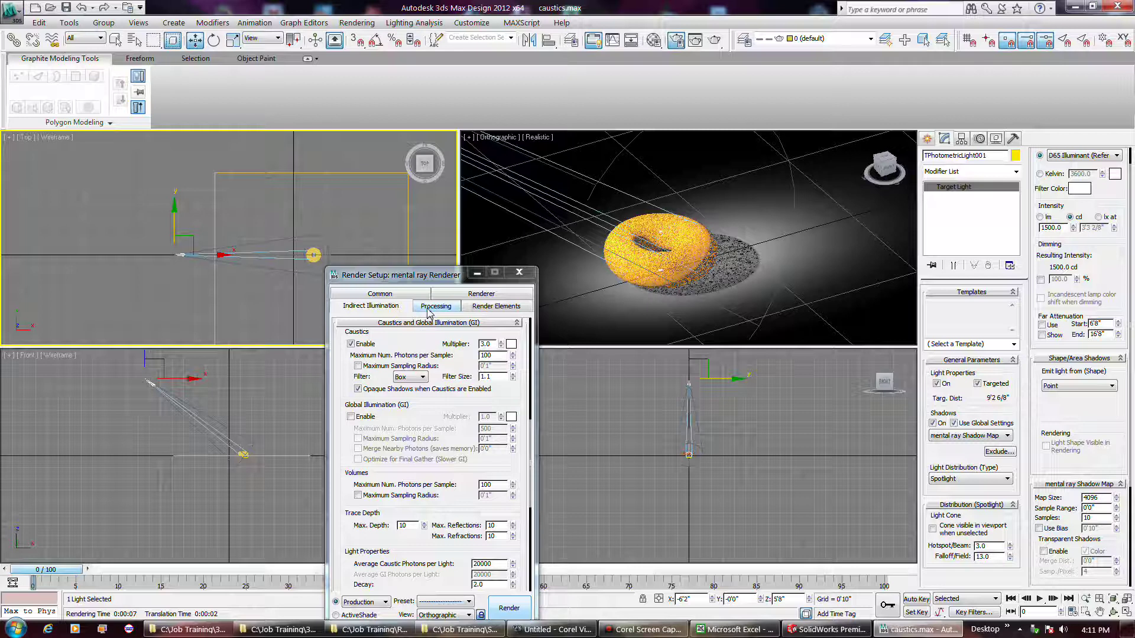
# View the mental ray Renderer sampling settings in Render Setup, then return to the Common settings.
pyautogui.click(464, 295)
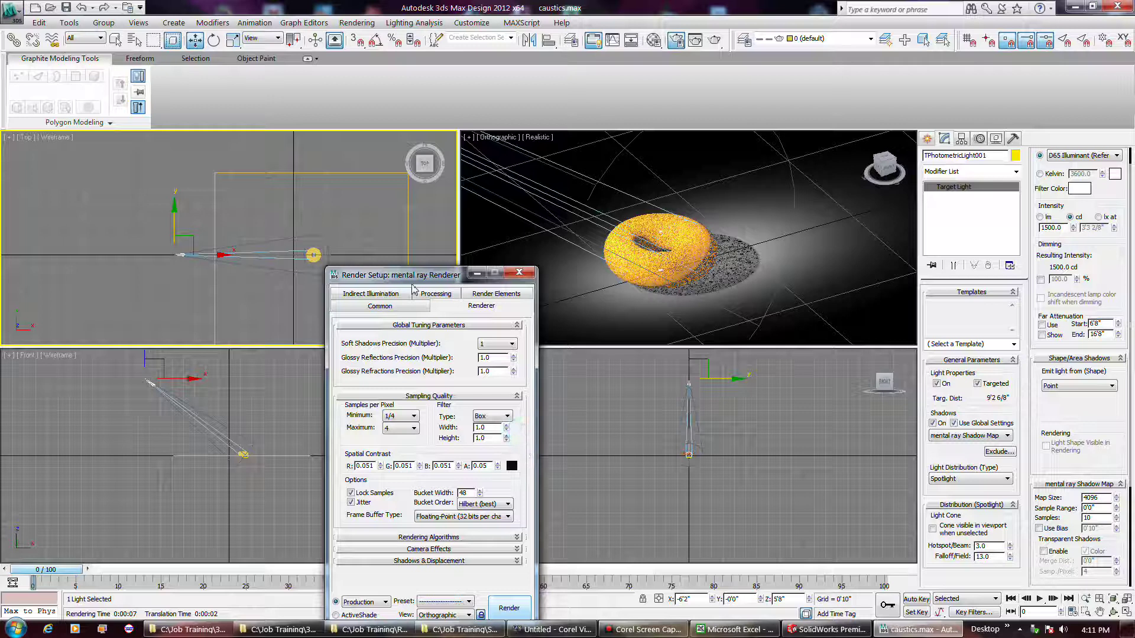
pyautogui.click(393, 306)
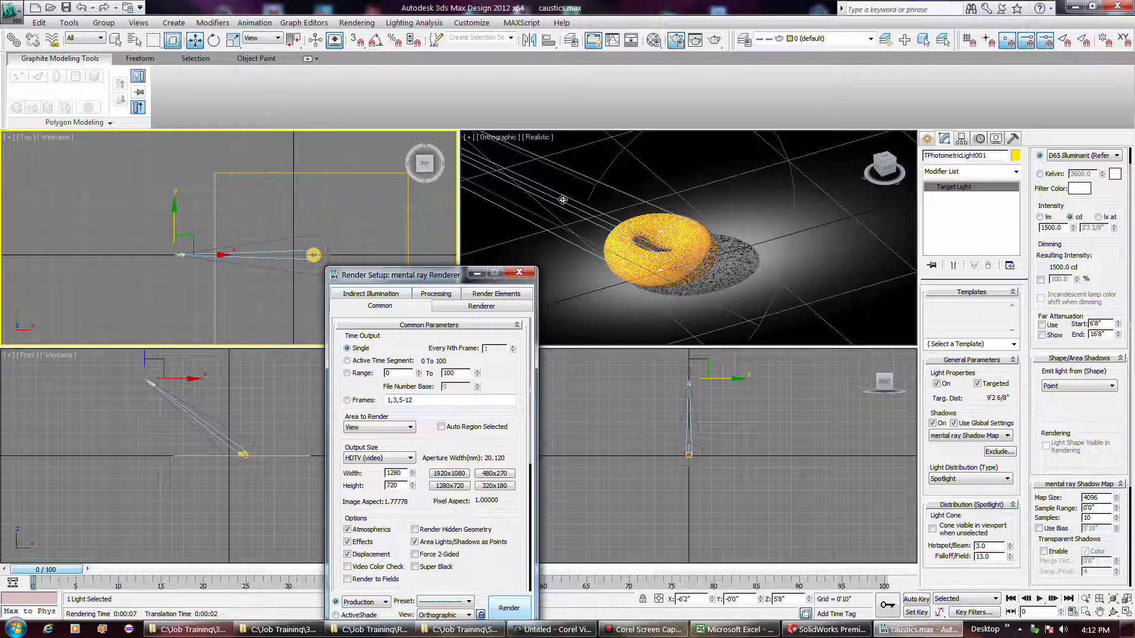
pyautogui.rightClick(562, 200)
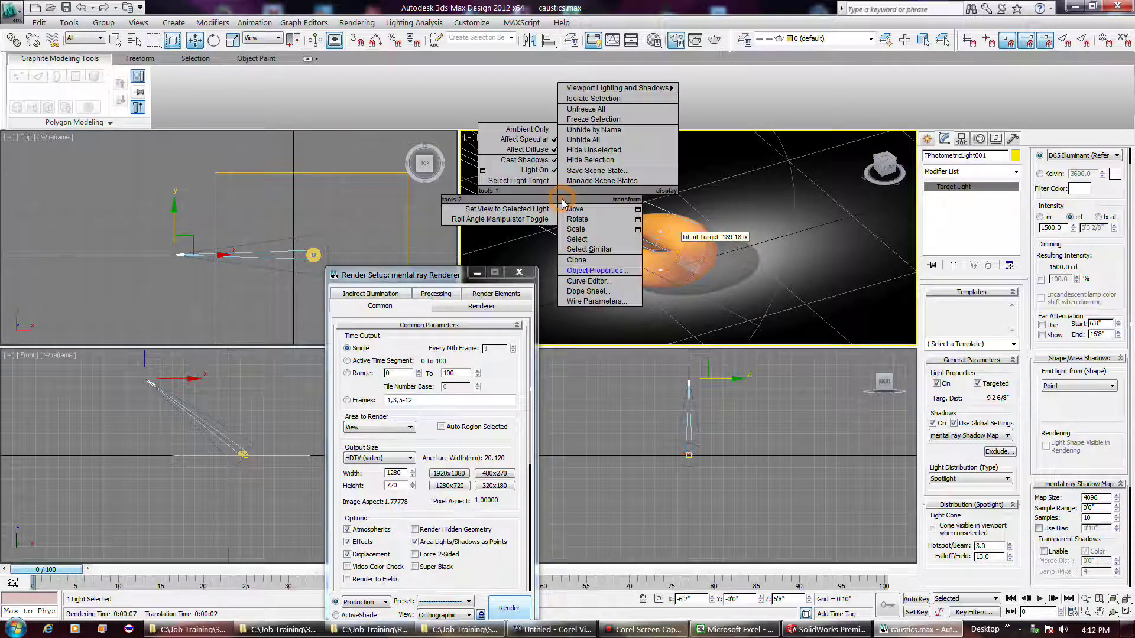
pyautogui.click(618, 272)
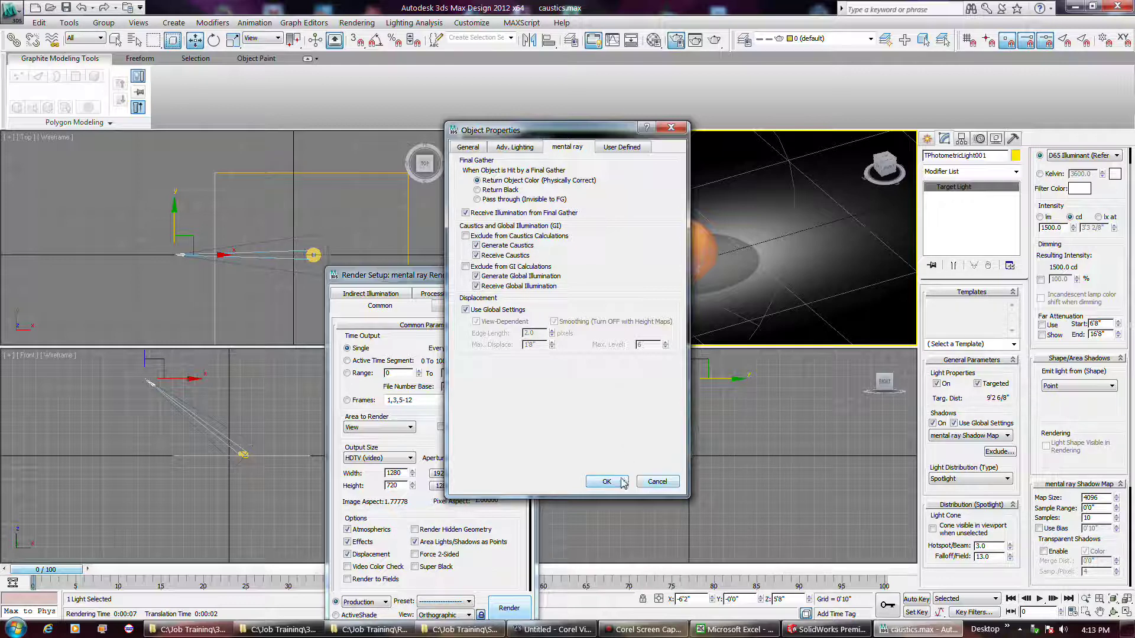
pyautogui.click(657, 482)
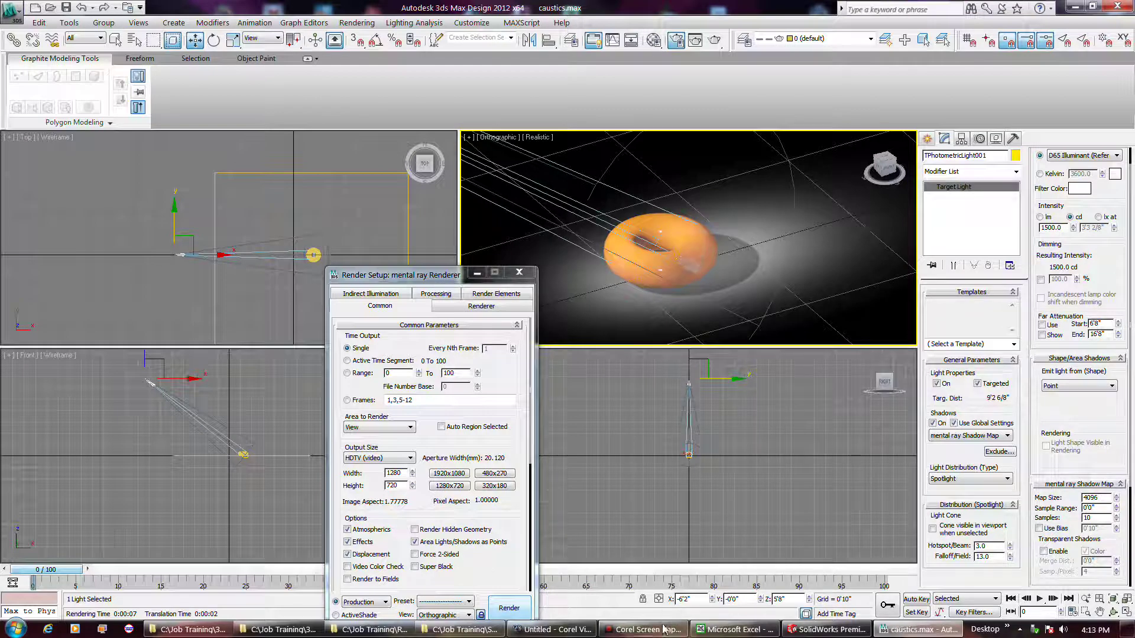
pyautogui.moveTo(659, 631)
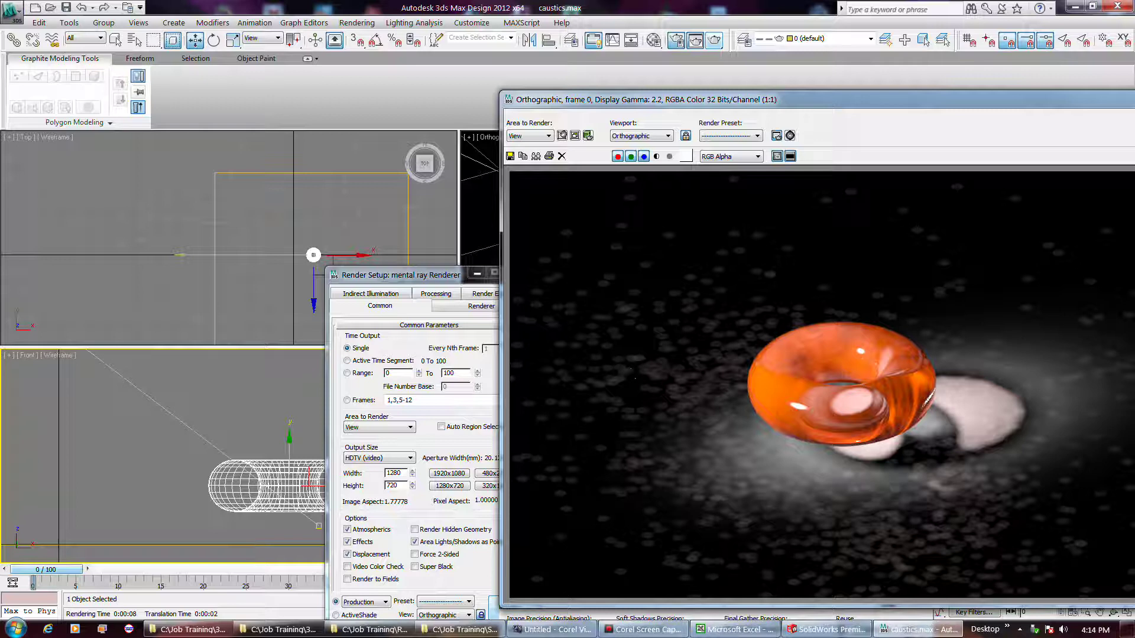
pyautogui.click(656, 238)
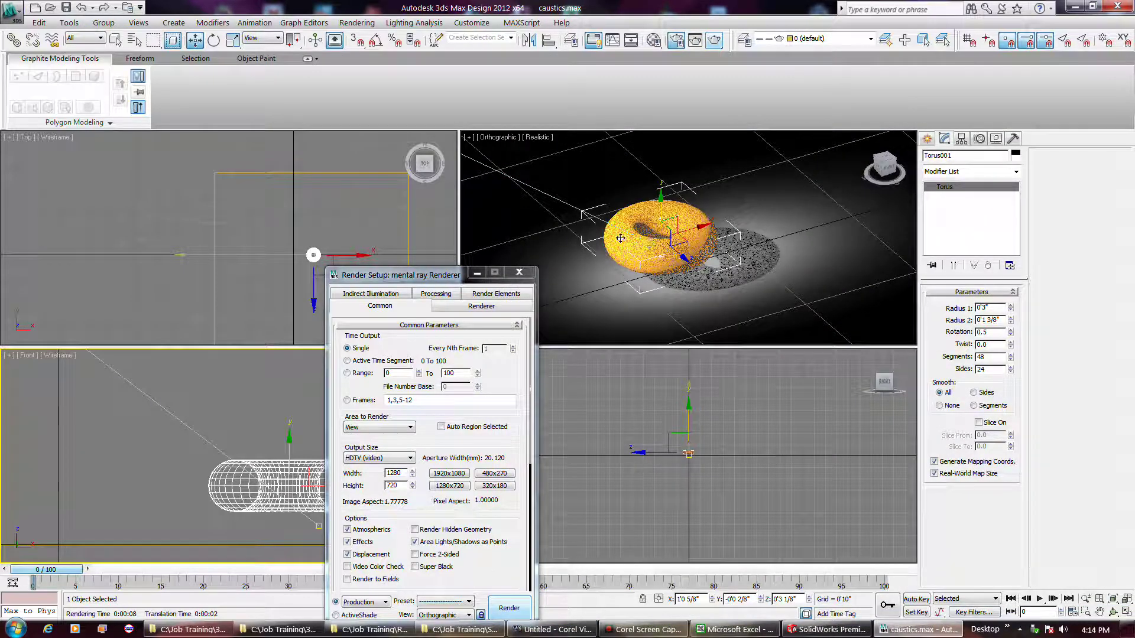
# Set the mr Photographic Exposure Value to 3.0 and close Environment and Effects.
pyautogui.click(417, 23)
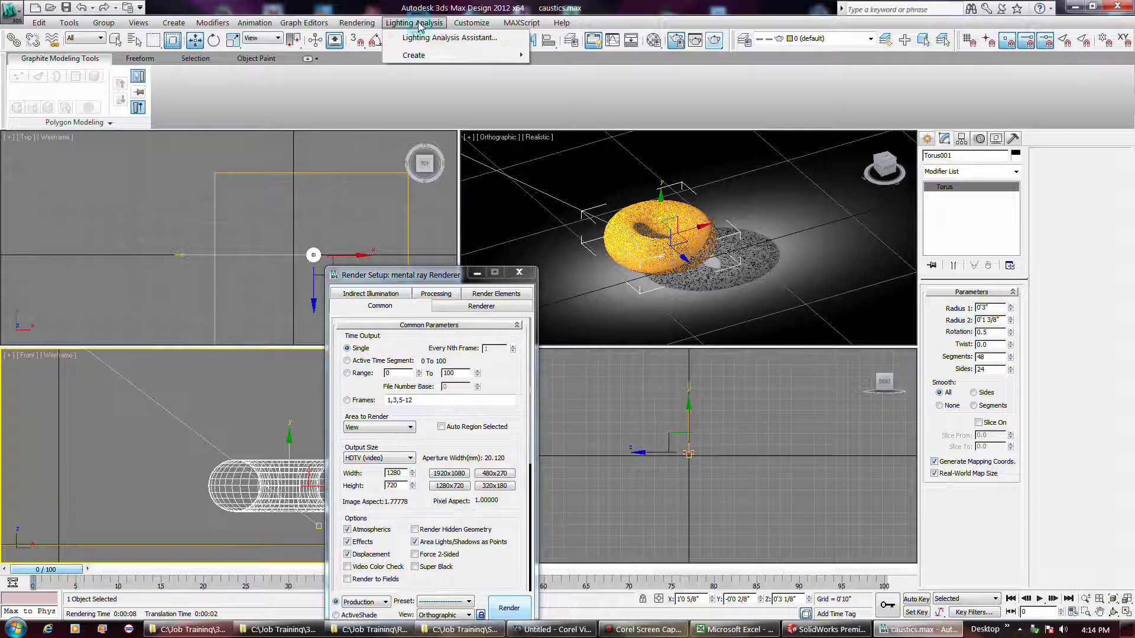
pyautogui.click(416, 23)
pyautogui.click(462, 23)
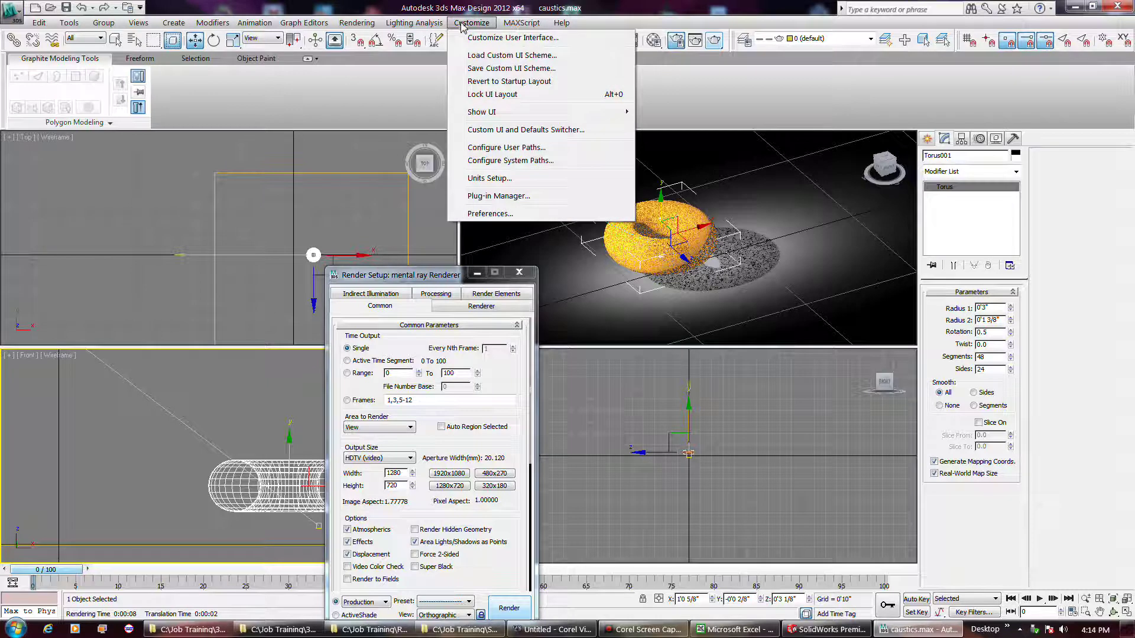
pyautogui.moveTo(356, 23)
pyautogui.click(385, 100)
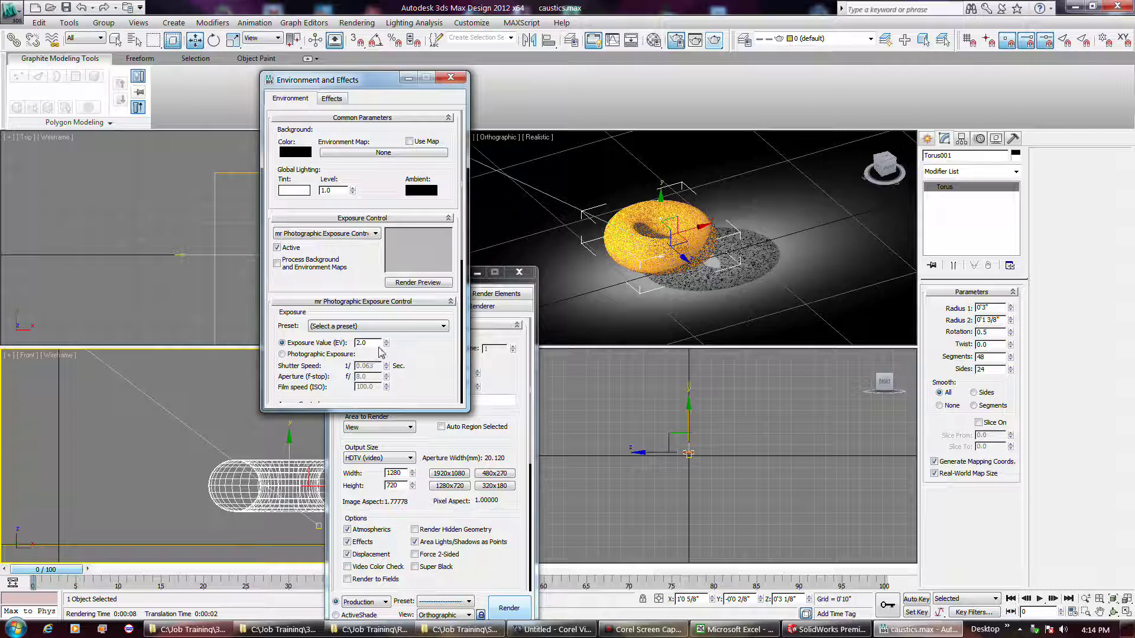
pyautogui.moveTo(385, 343)
pyautogui.mouseDown()
pyautogui.moveTo(385, 334)
pyautogui.moveTo(390, 352)
pyautogui.mouseUp()
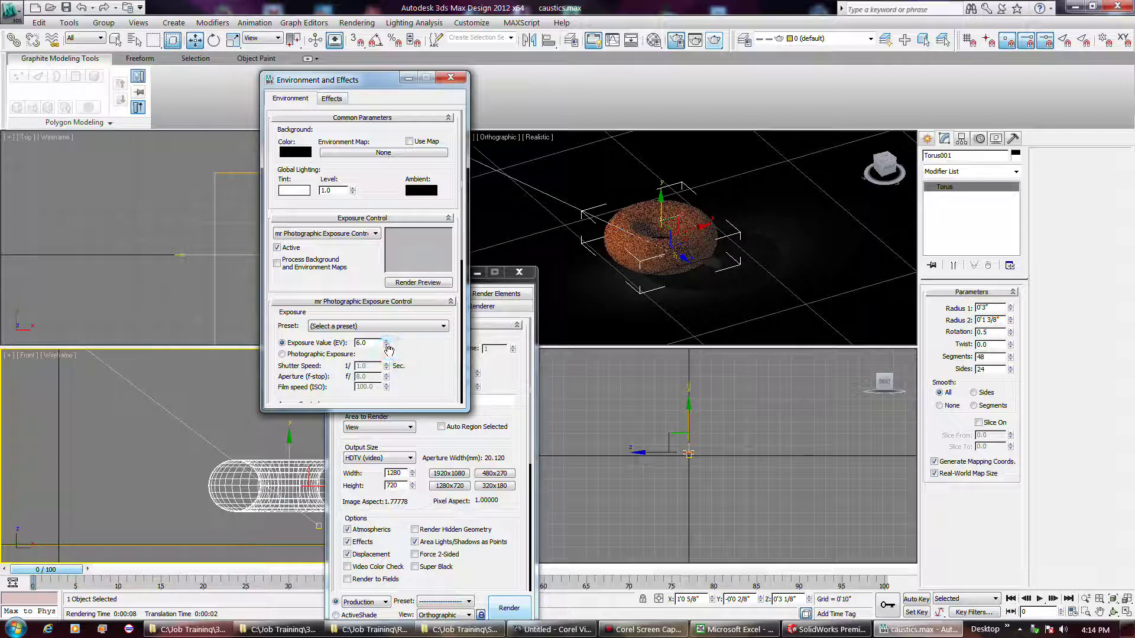
pyautogui.click(387, 349)
pyautogui.moveTo(389, 362); pyautogui.dragTo(389, 346)
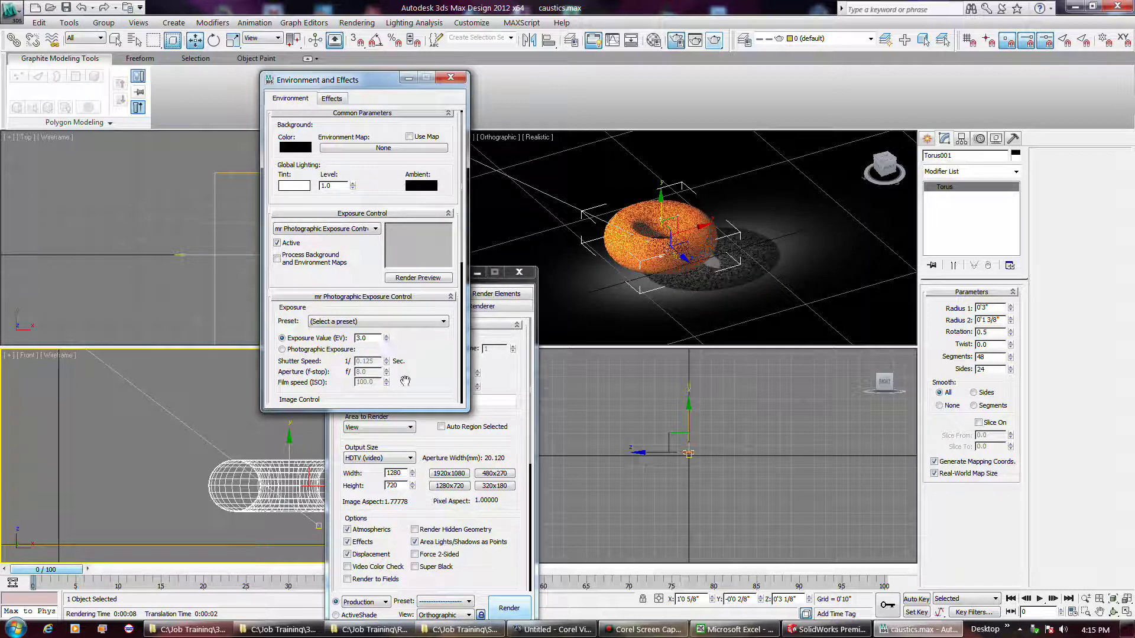
pyautogui.click(452, 78)
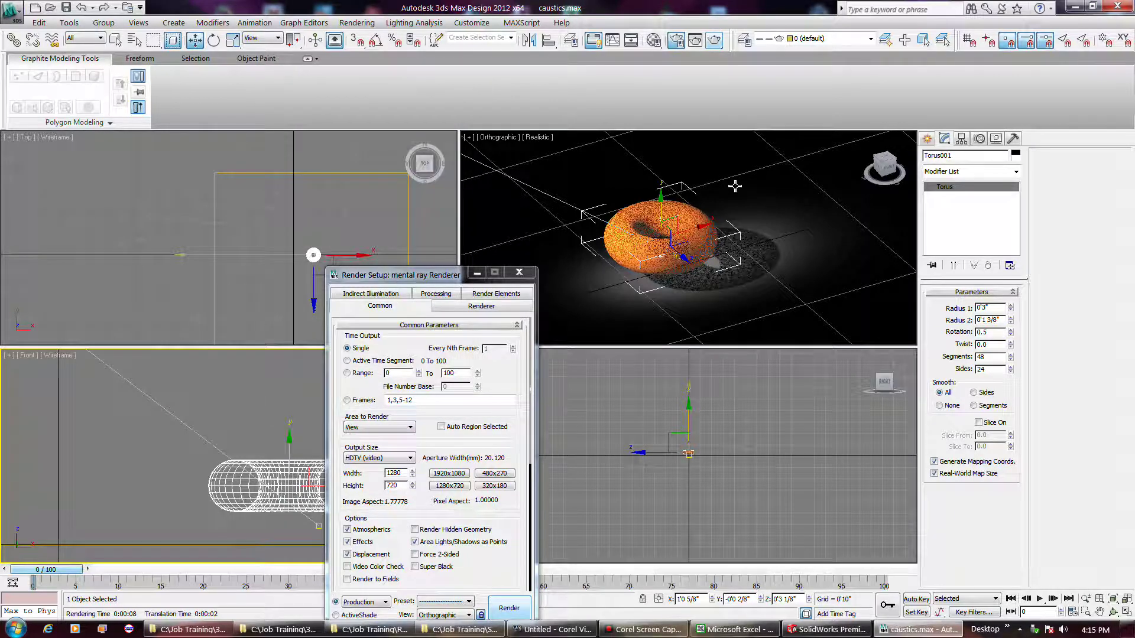
pyautogui.click(714, 43)
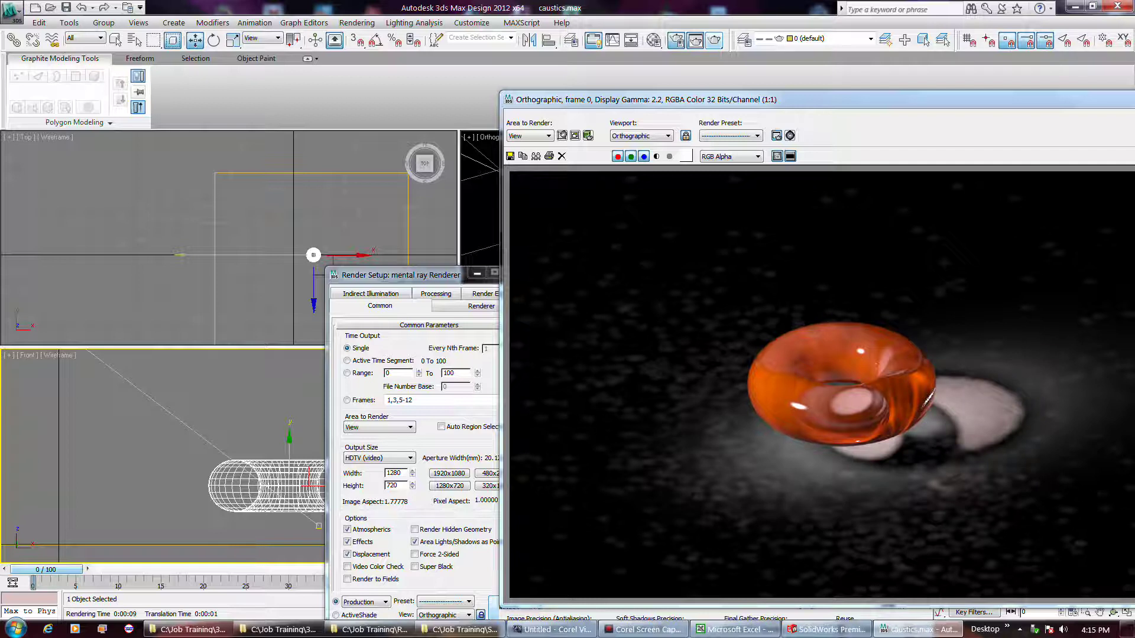
pyautogui.press('Escape')
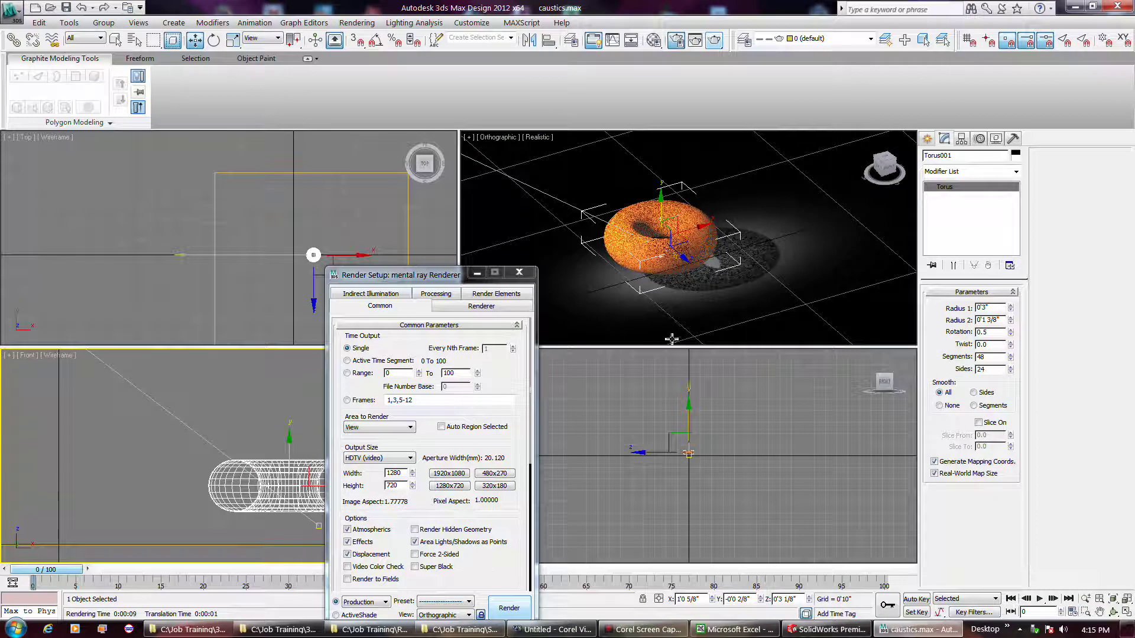
# Select the spotlight and go to the average caustic photons per light field in Render Setup.
pyautogui.click(554, 201)
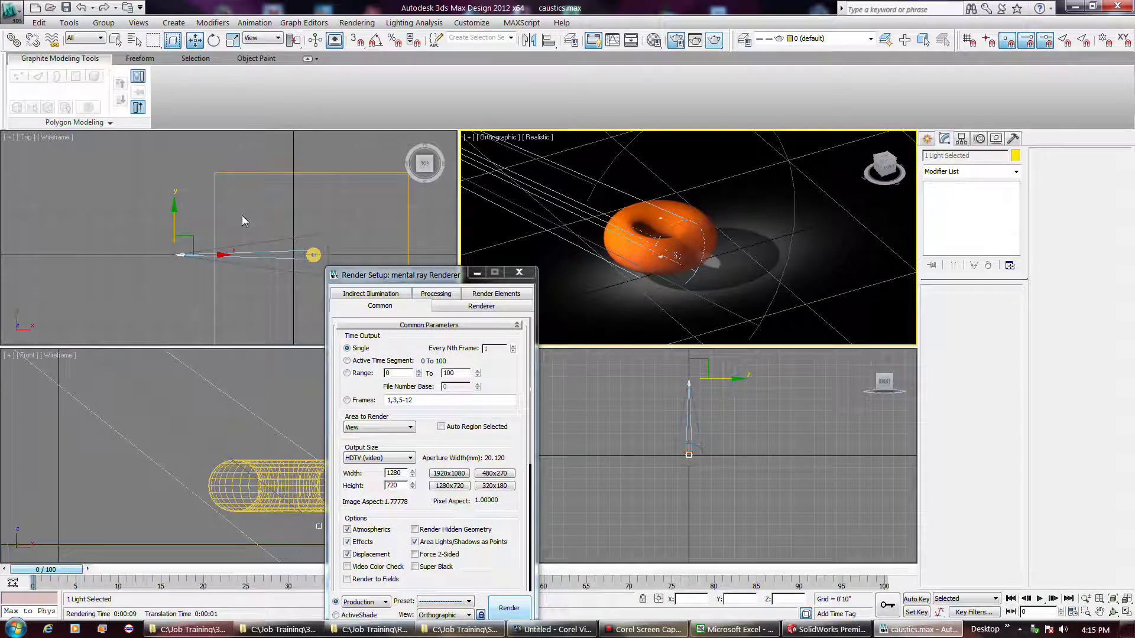
pyautogui.click(176, 257)
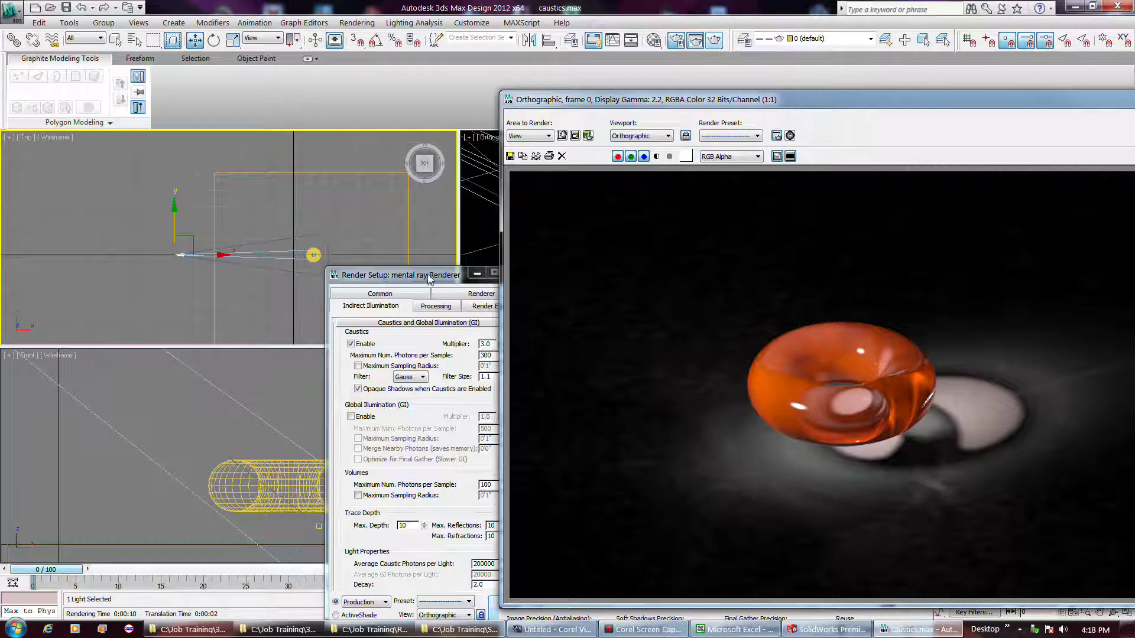
pyautogui.moveTo(427, 278); pyautogui.dragTo(392, 272)
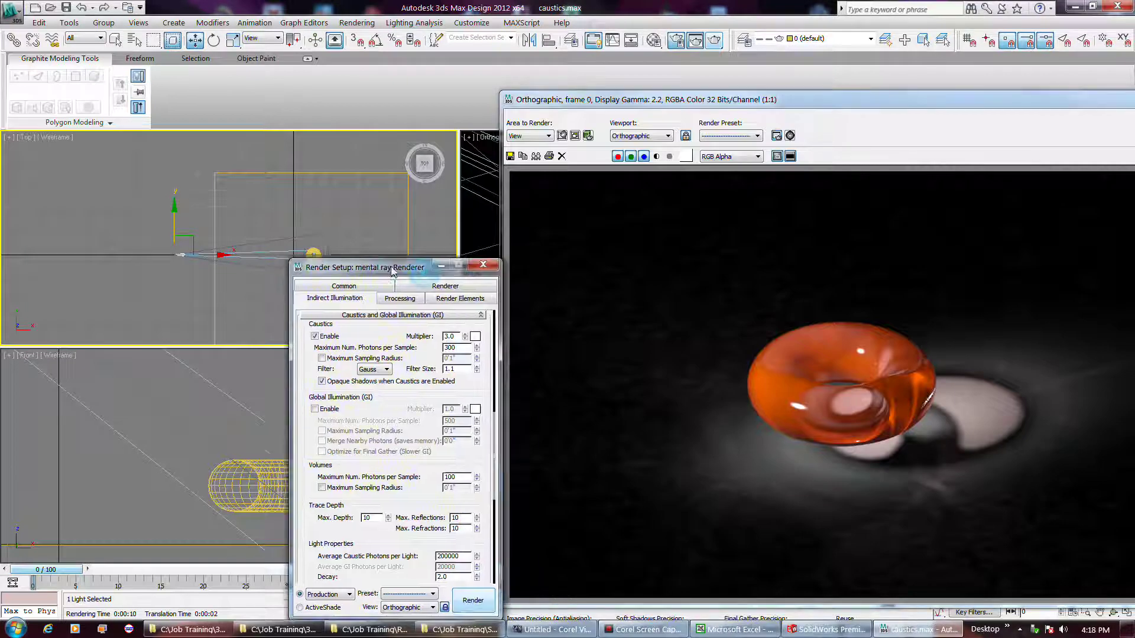
pyautogui.click(464, 556)
# Begin saving the new render with the file name 3.
pyautogui.click(510, 156)
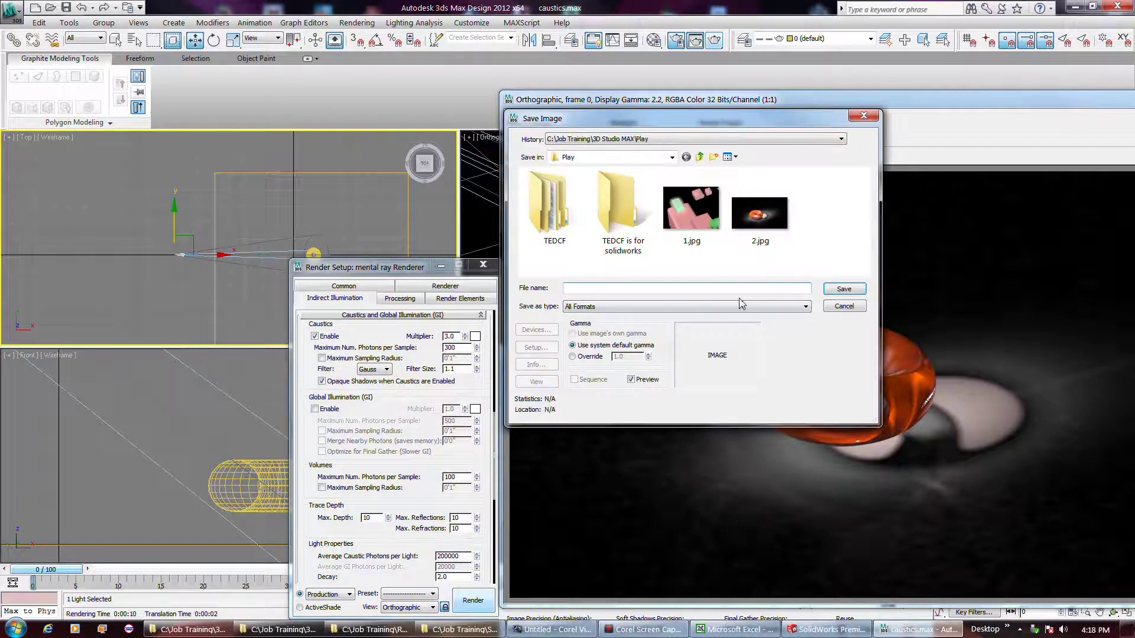
pyautogui.write('3')
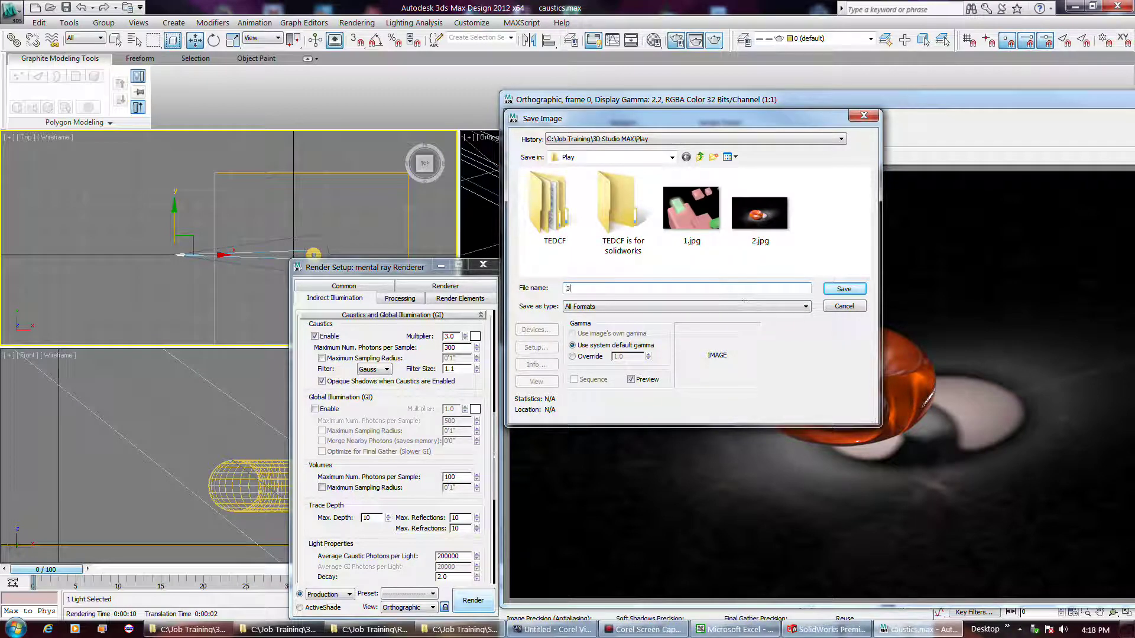